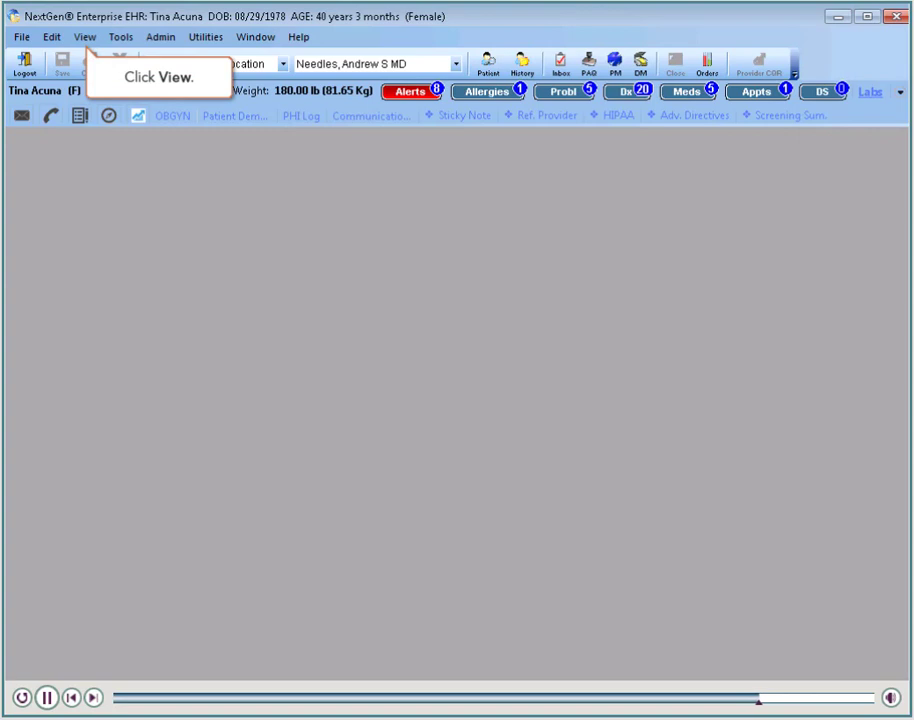
Step: Open Clinical Reconciliation, load the first Continuity of Care Document (C-CDA) under Transition of Care - Referral (Sent), and hide the document list
click(85, 37)
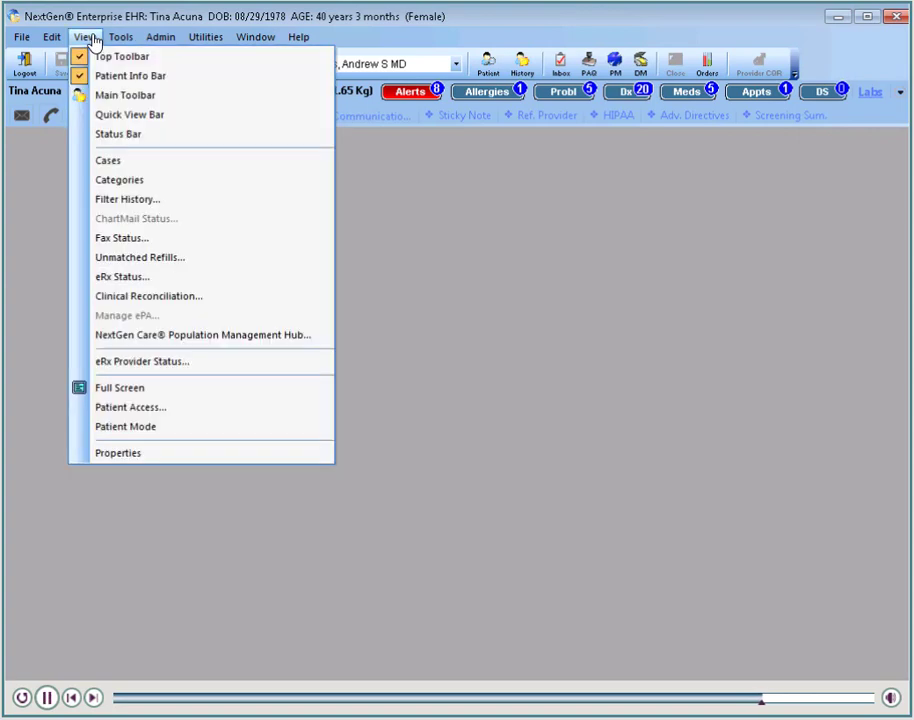
click(127, 300)
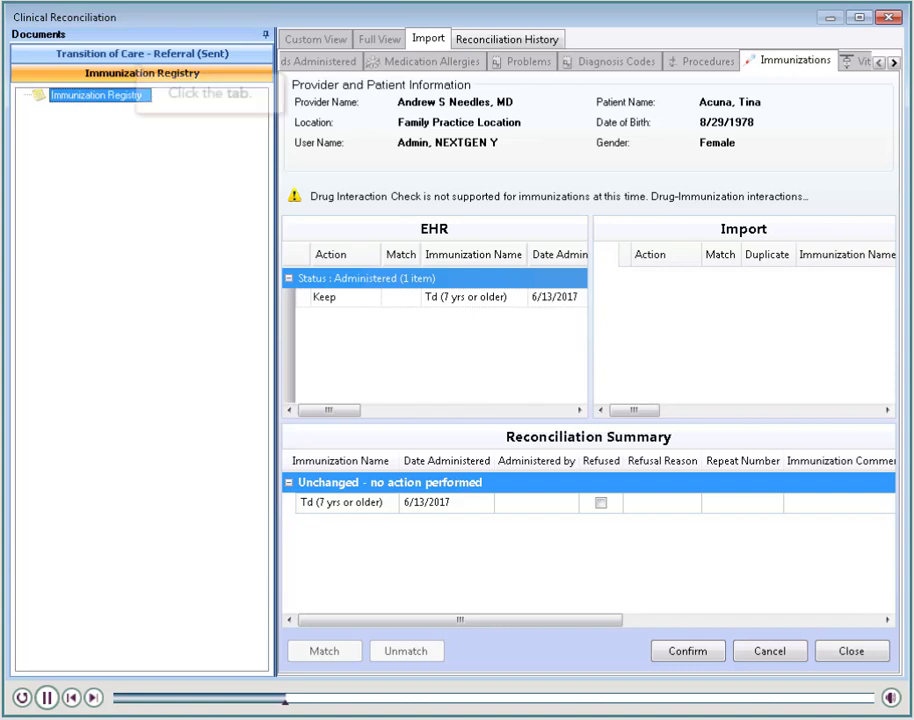
click(94, 56)
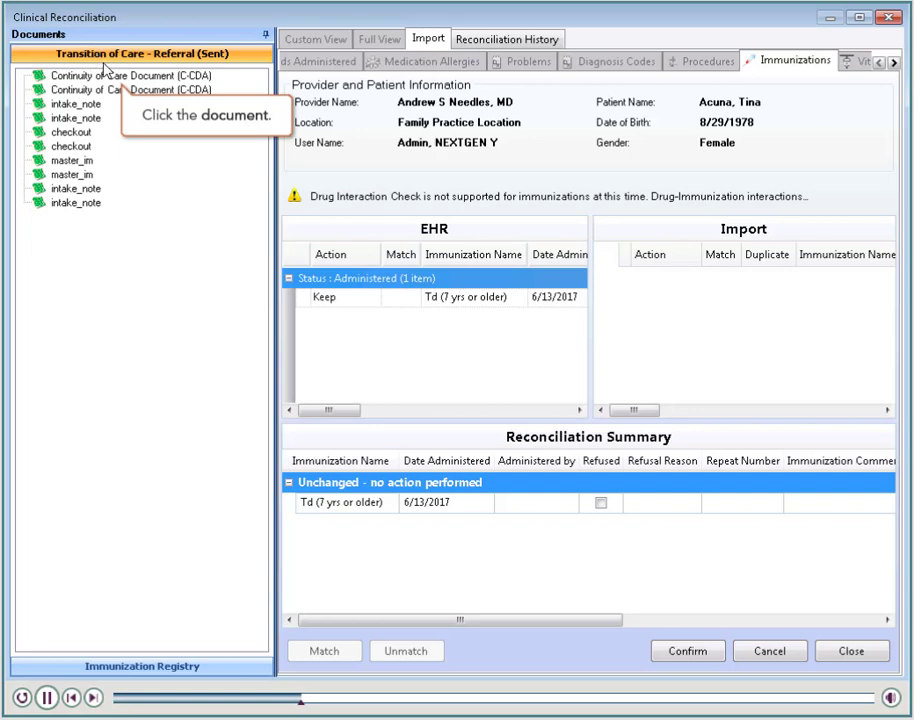
click(117, 79)
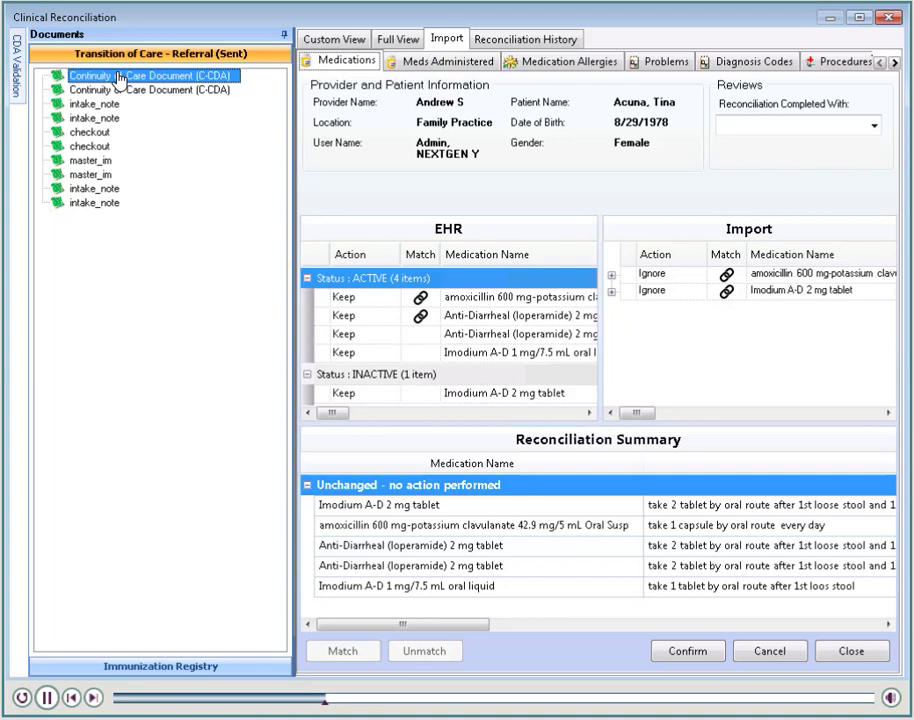
click(284, 35)
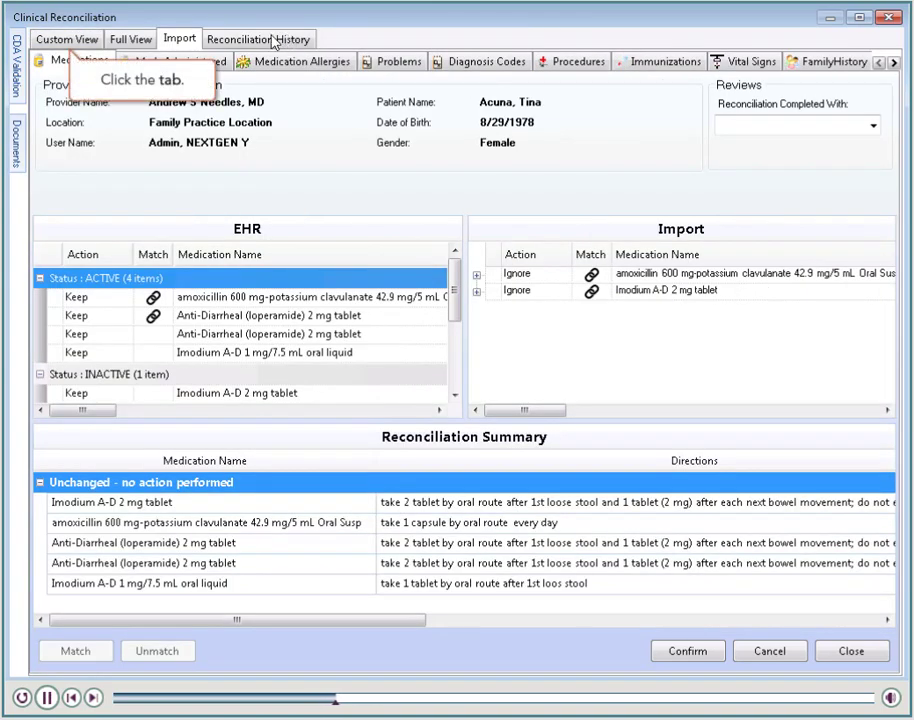
Step: Review the care document in its custom and full views, and inspect the code details of the amoxicillin item offered for import
click(62, 40)
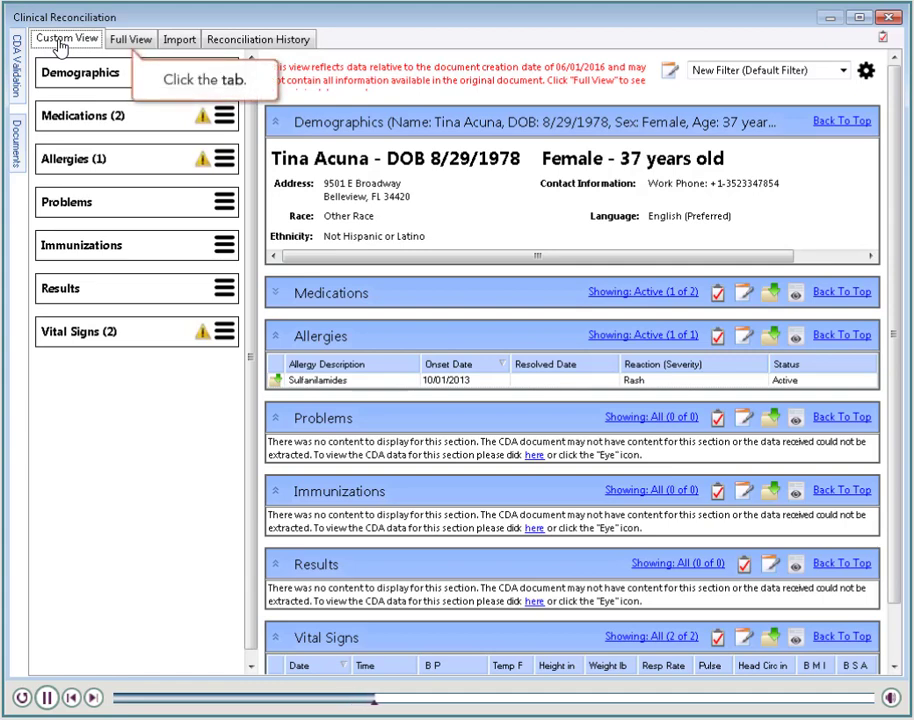
click(147, 45)
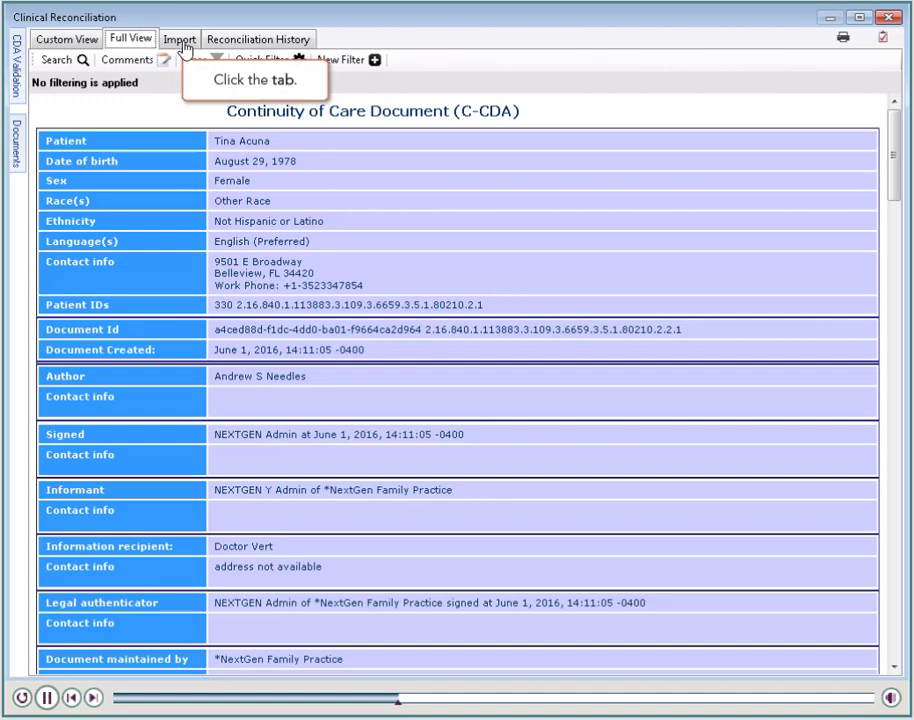
click(183, 45)
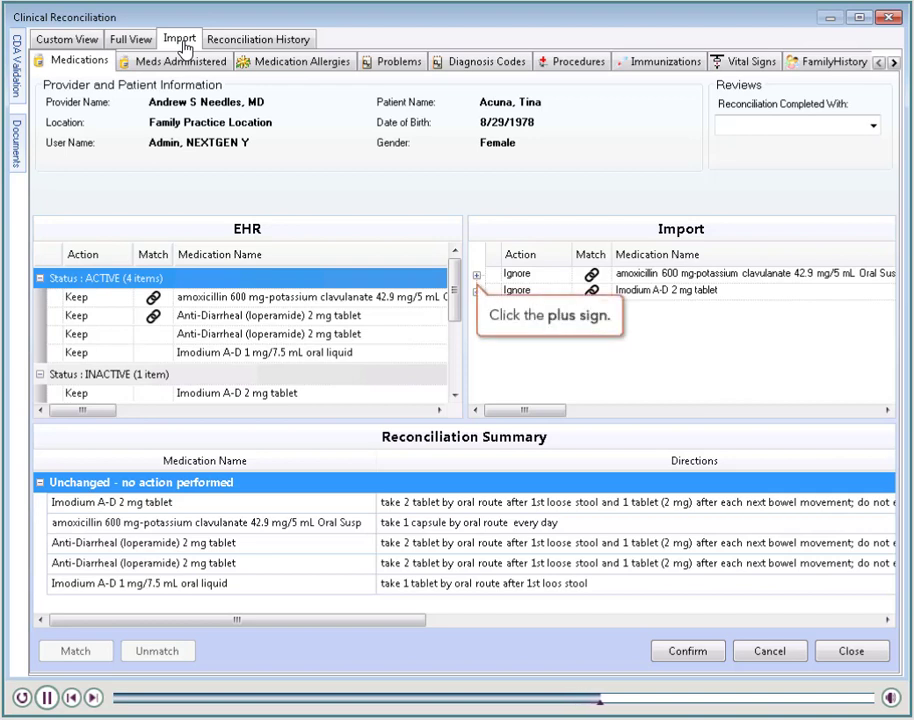
click(478, 276)
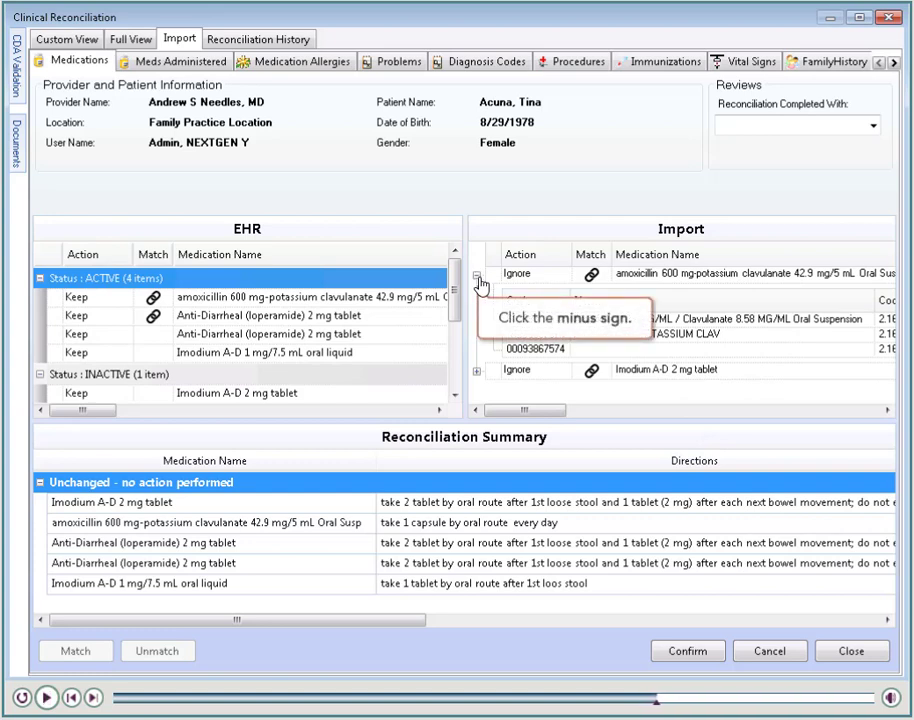
click(477, 277)
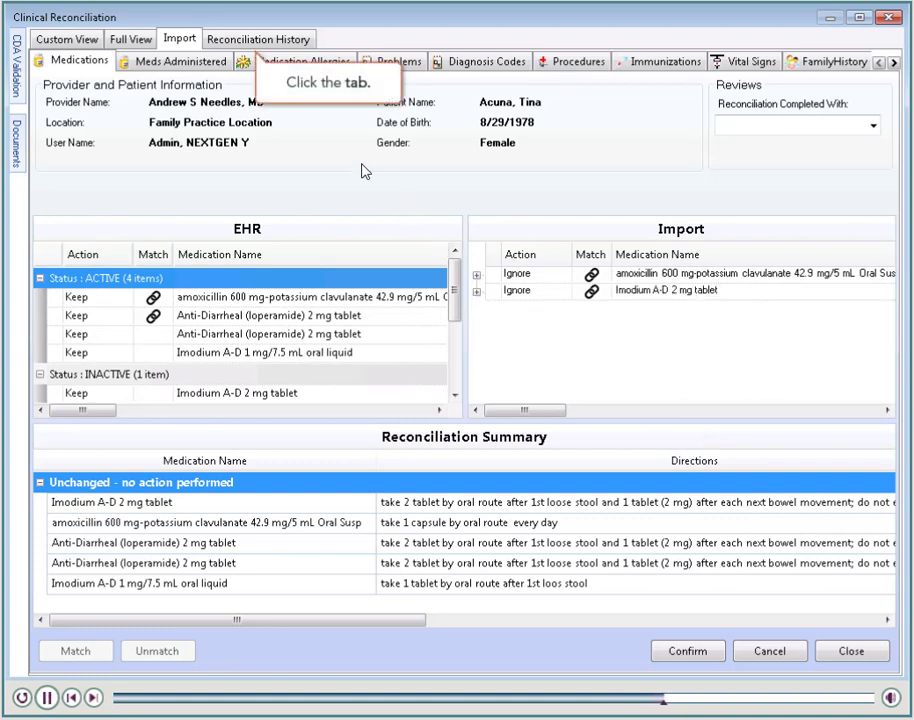
Step: Examine the reconciliation history and the details of the entry that added a new item and discontinued an existing one
click(248, 46)
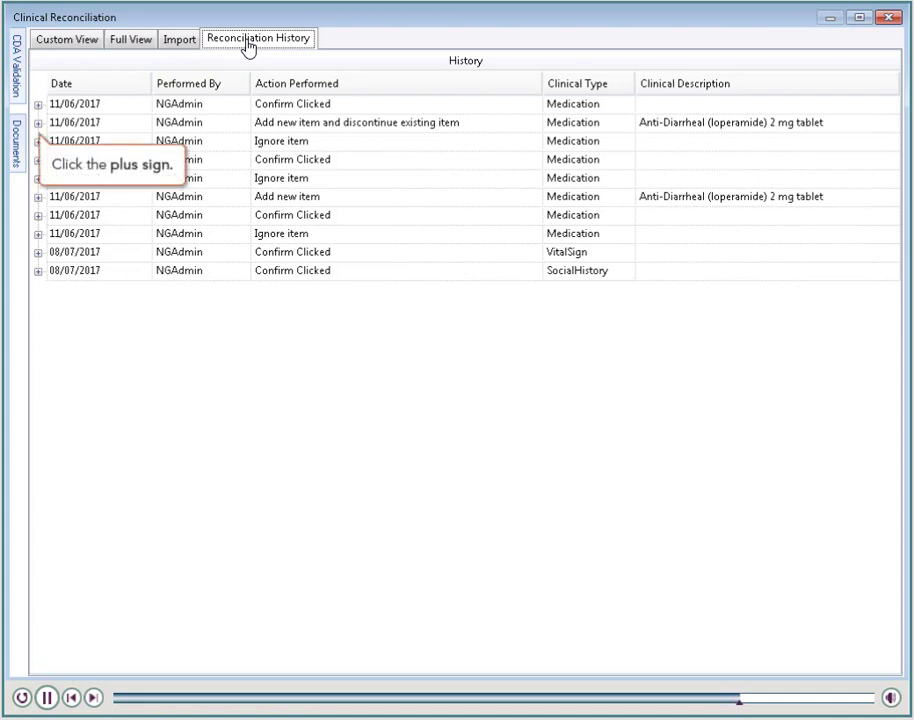
click(37, 124)
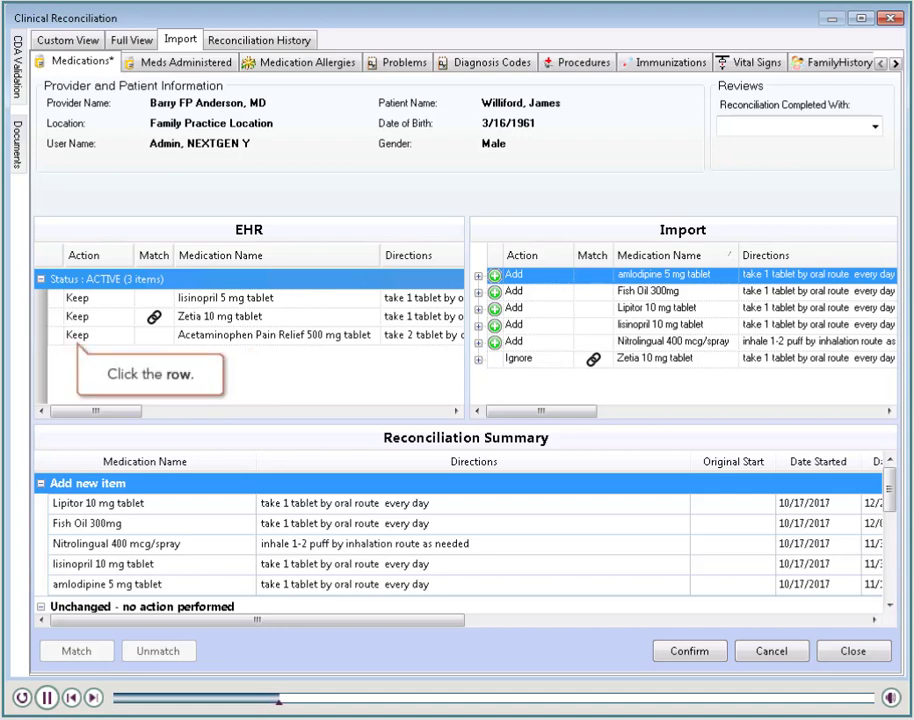
Step: Set the action for the EHR medication Acetaminophen Pain Relief 500 mg tablet to Stop
click(80, 341)
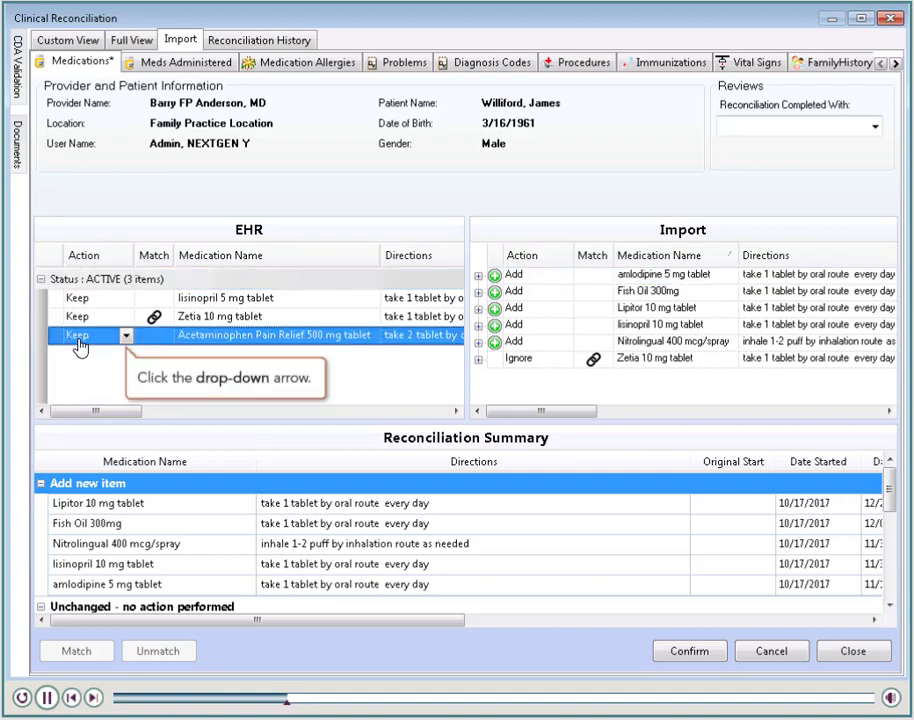
click(126, 337)
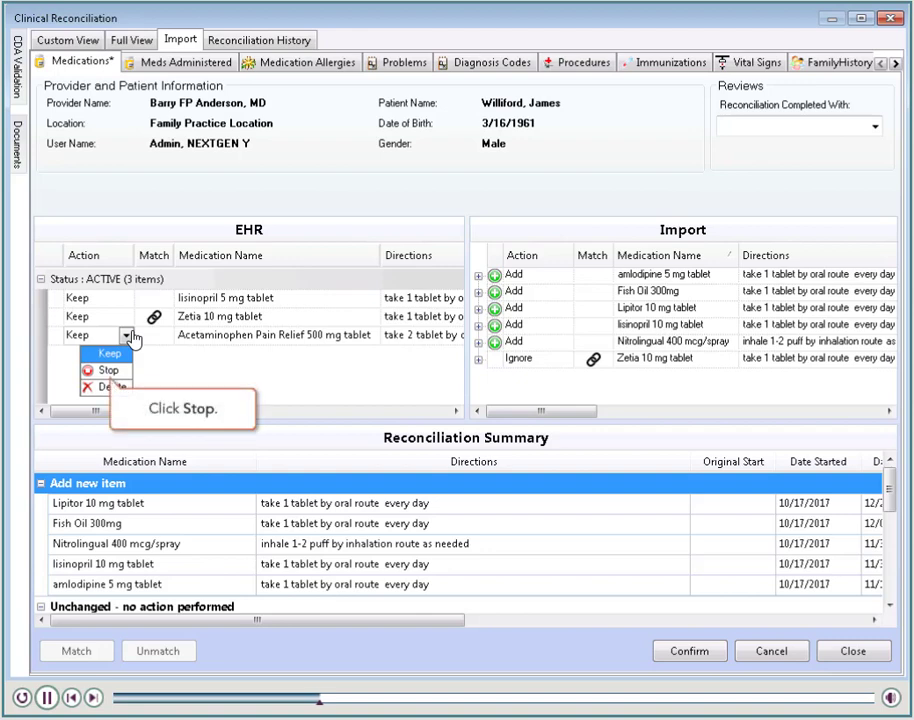
click(113, 371)
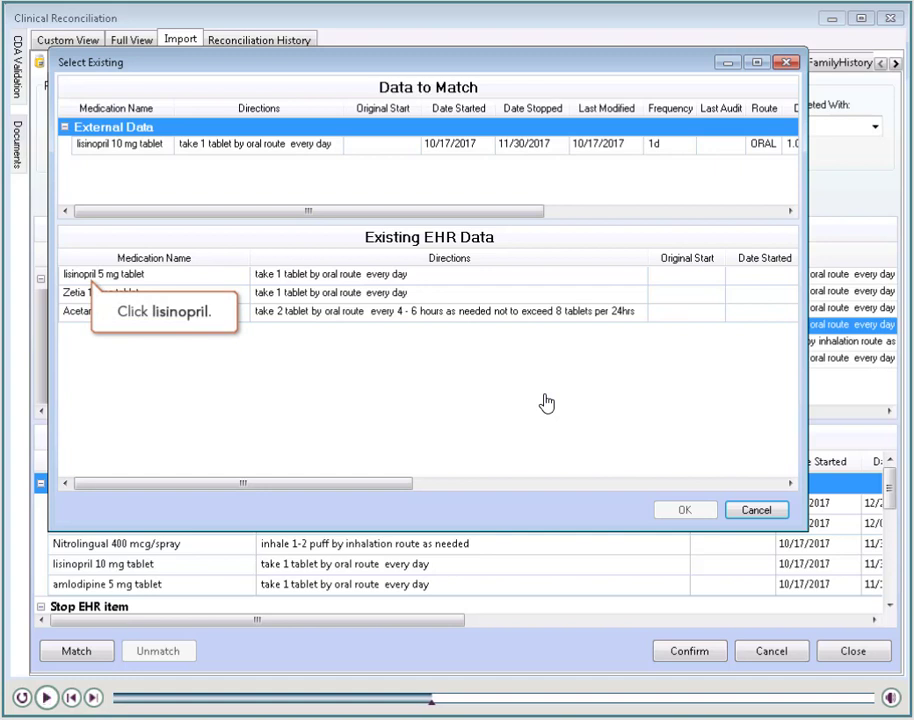
Step: Match the imported lisinopril 10 mg tablet to the existing EHR lisinopril 5 mg tablet
click(159, 281)
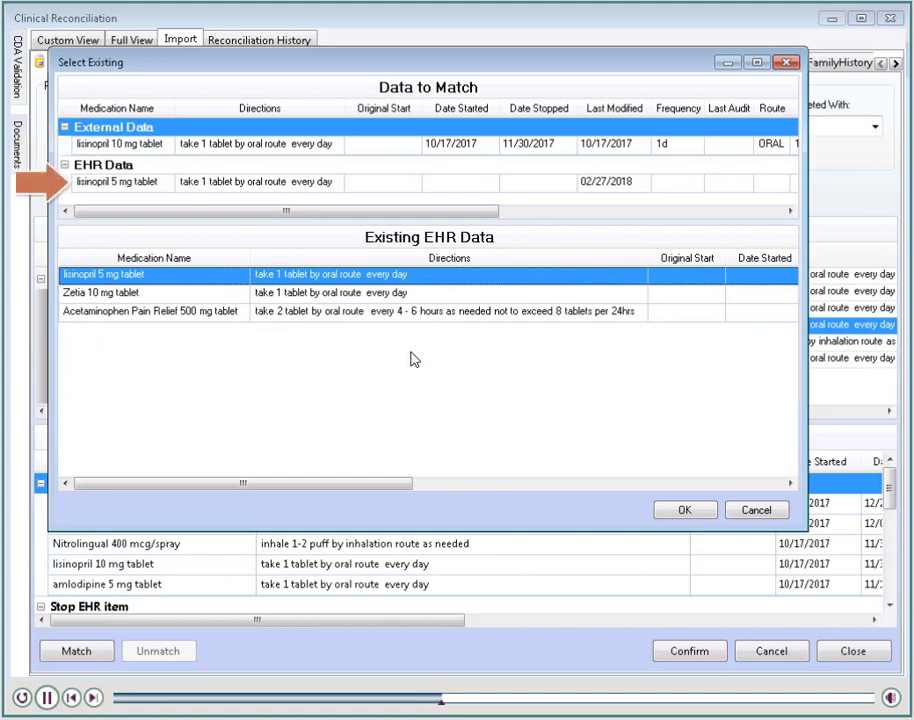
click(688, 511)
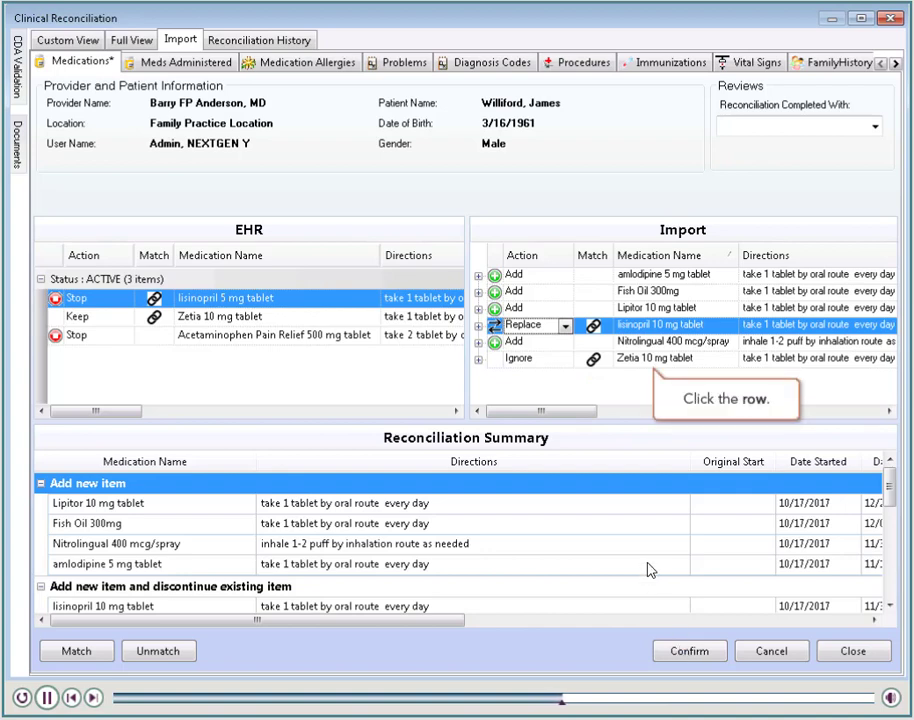
Step: Unmatch the imported Zetia 10 mg tablet and match it again to the existing EHR Zetia 10 mg tablet
click(660, 366)
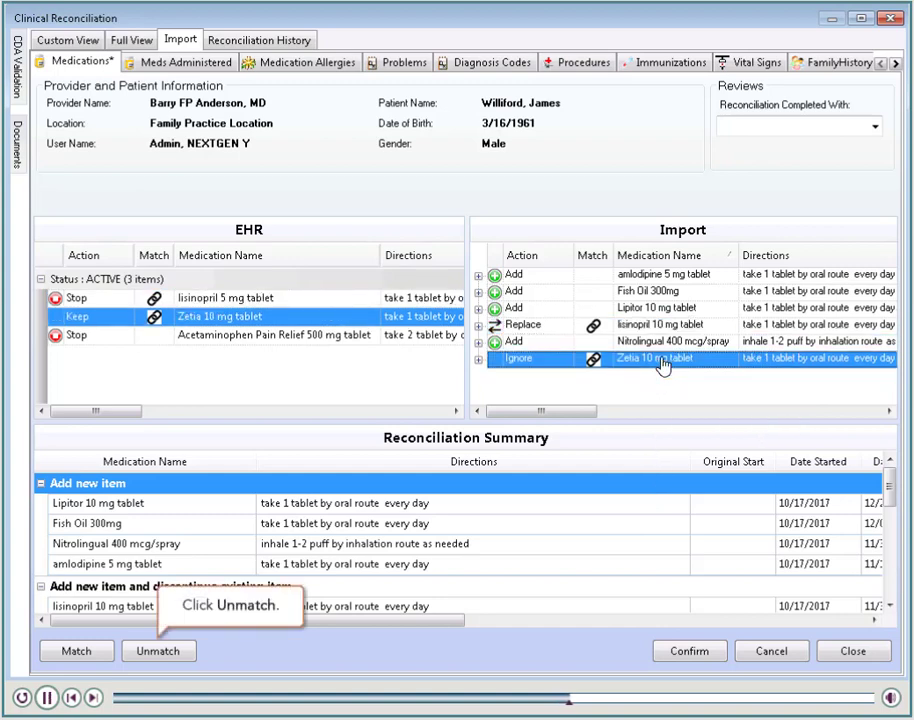
click(159, 652)
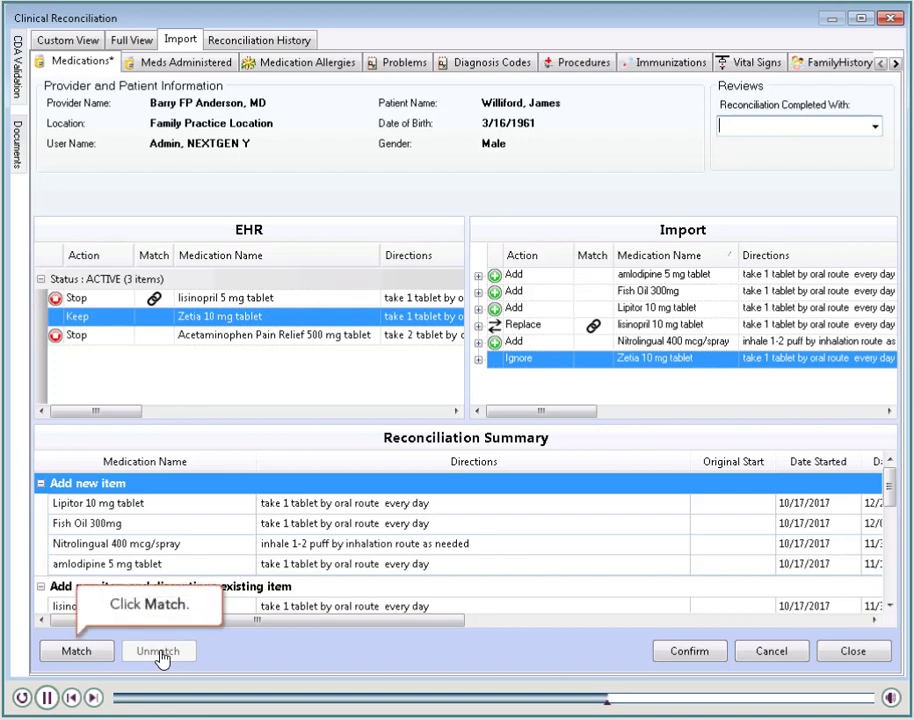
click(108, 653)
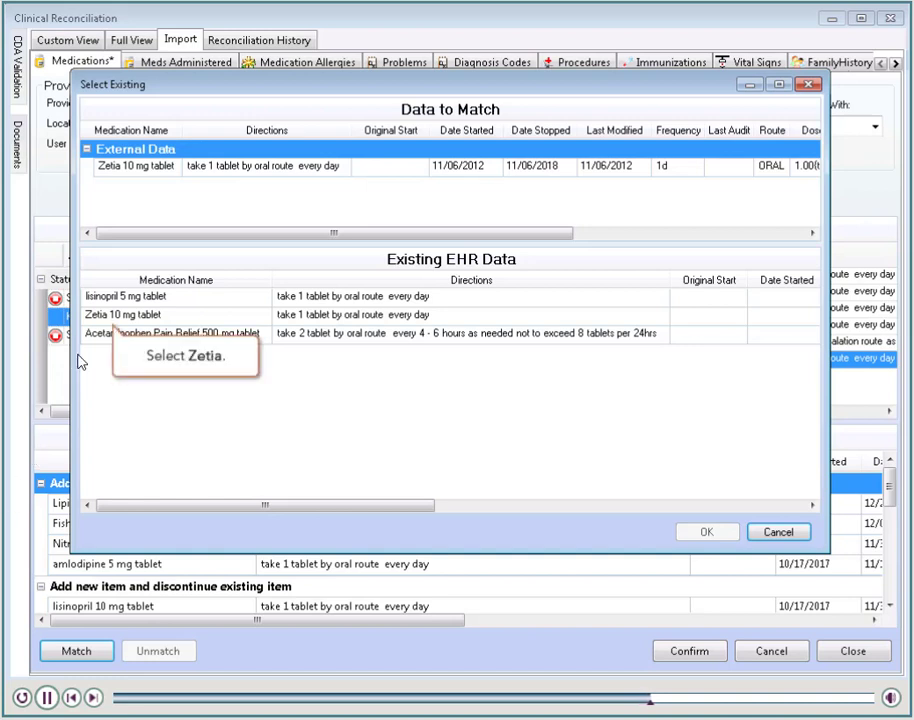
click(110, 316)
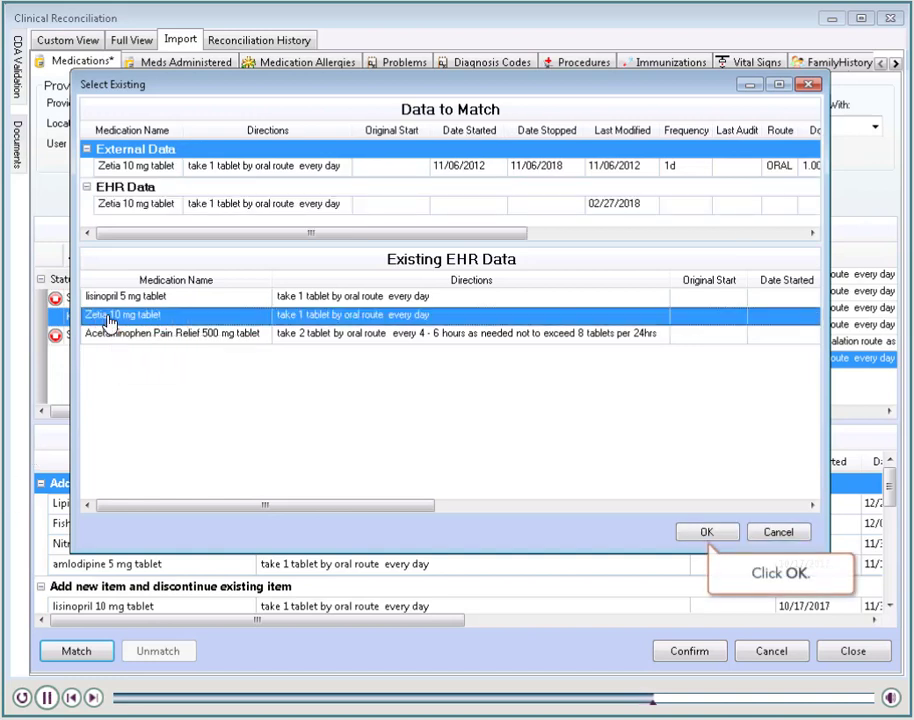
click(707, 533)
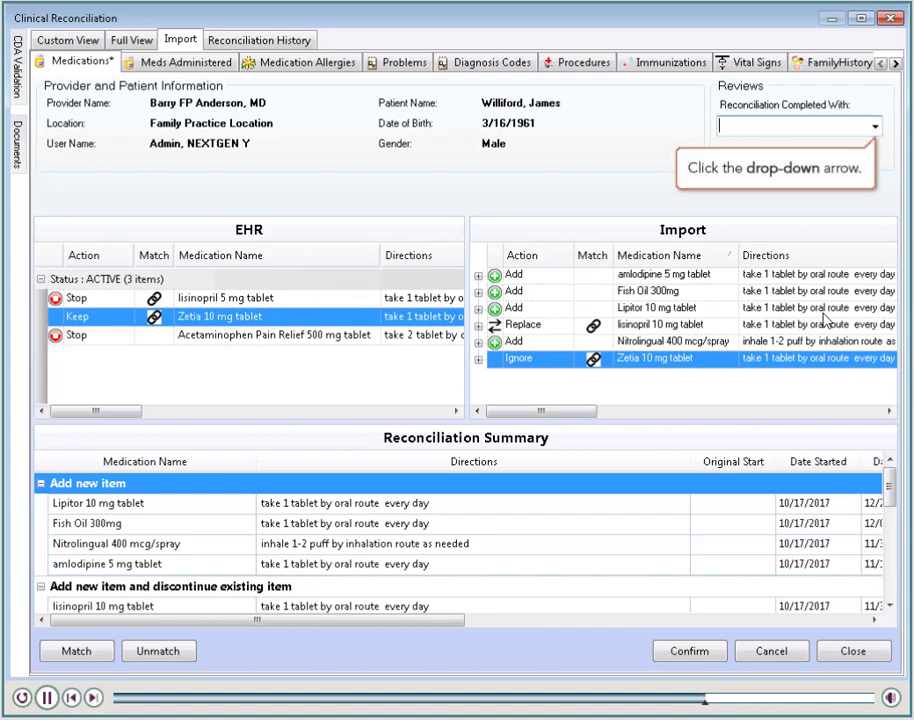
Step: Record the reconciliation as completed with self and confirm the medication changes, accepting the potential duplicate lisinopril
click(870, 129)
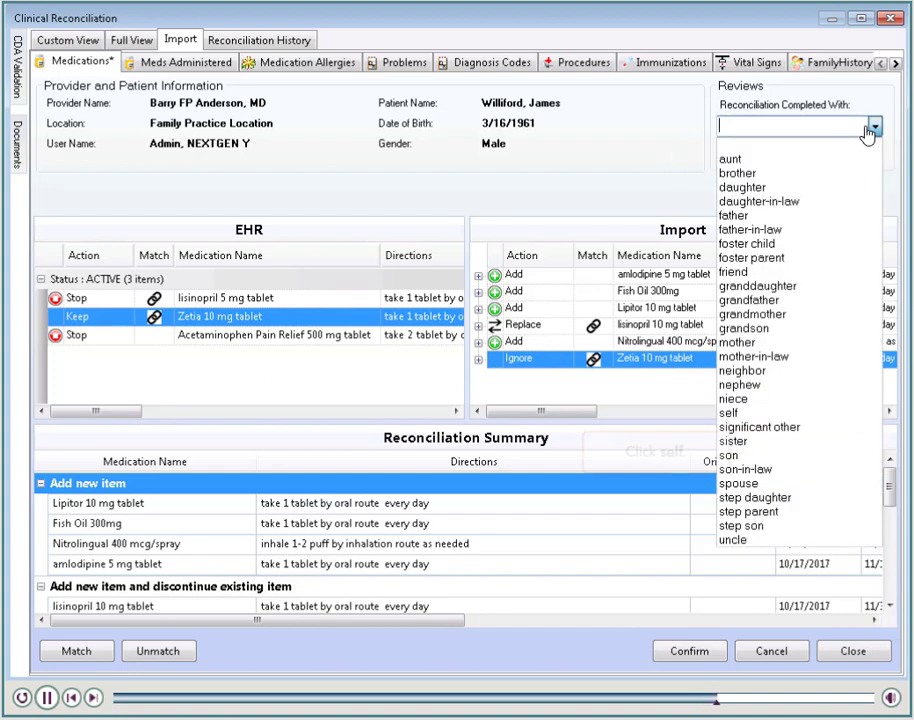
click(729, 414)
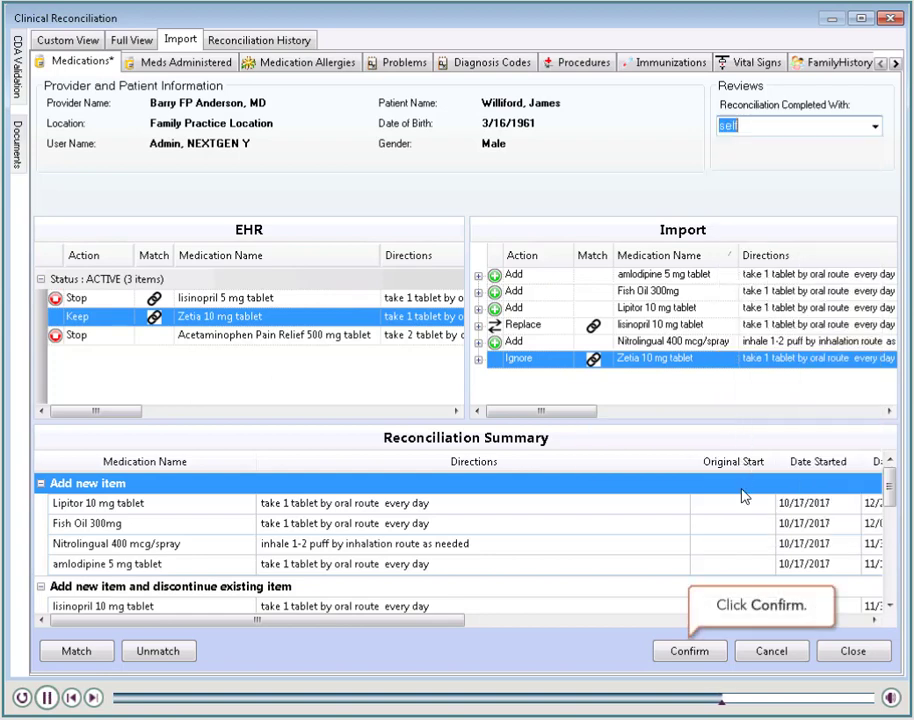
click(682, 658)
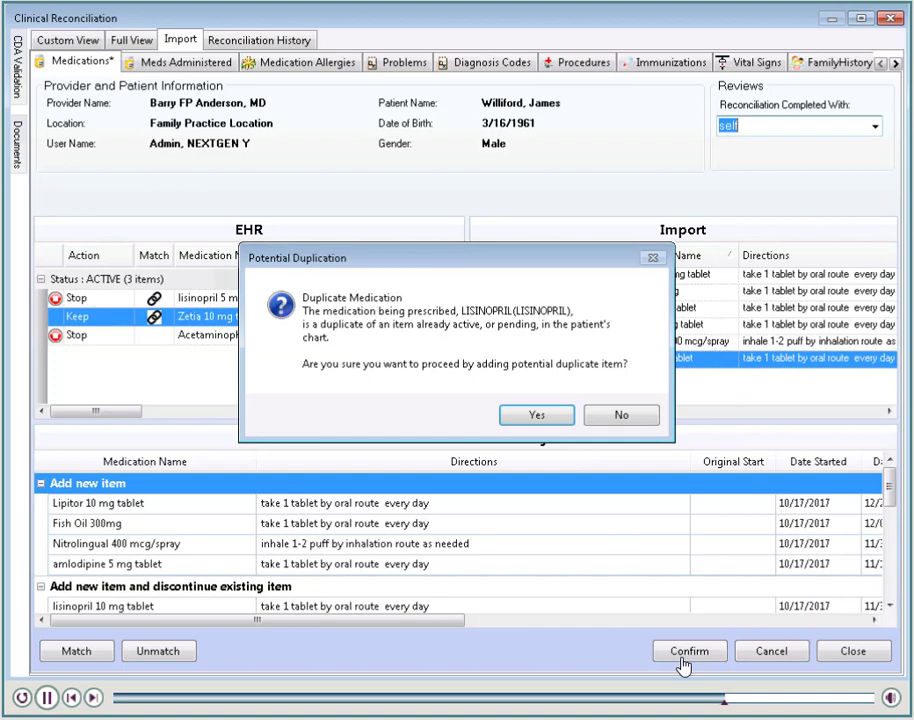
click(537, 415)
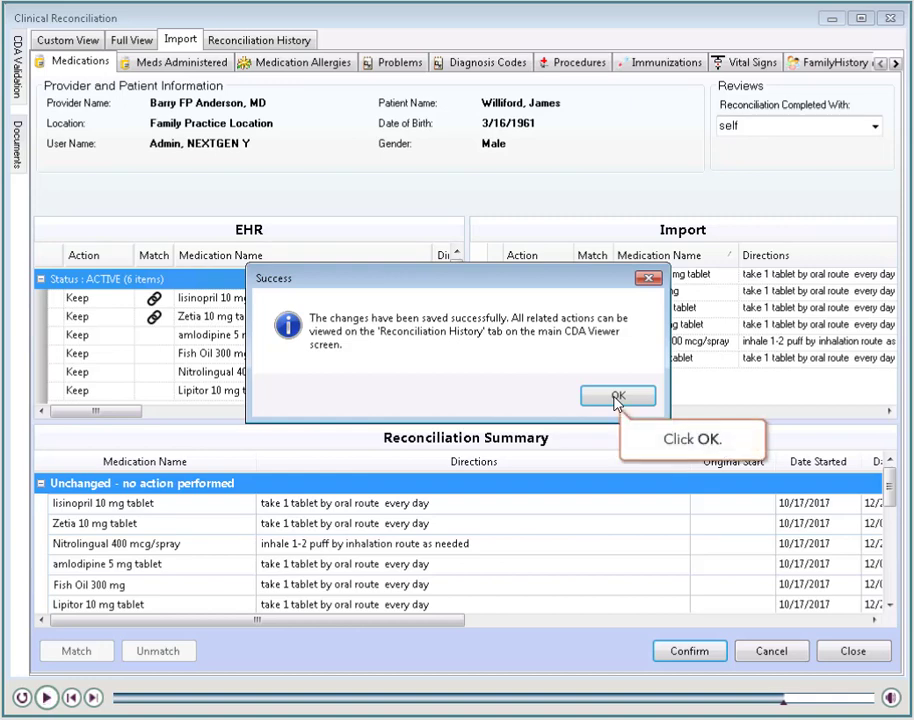
click(617, 397)
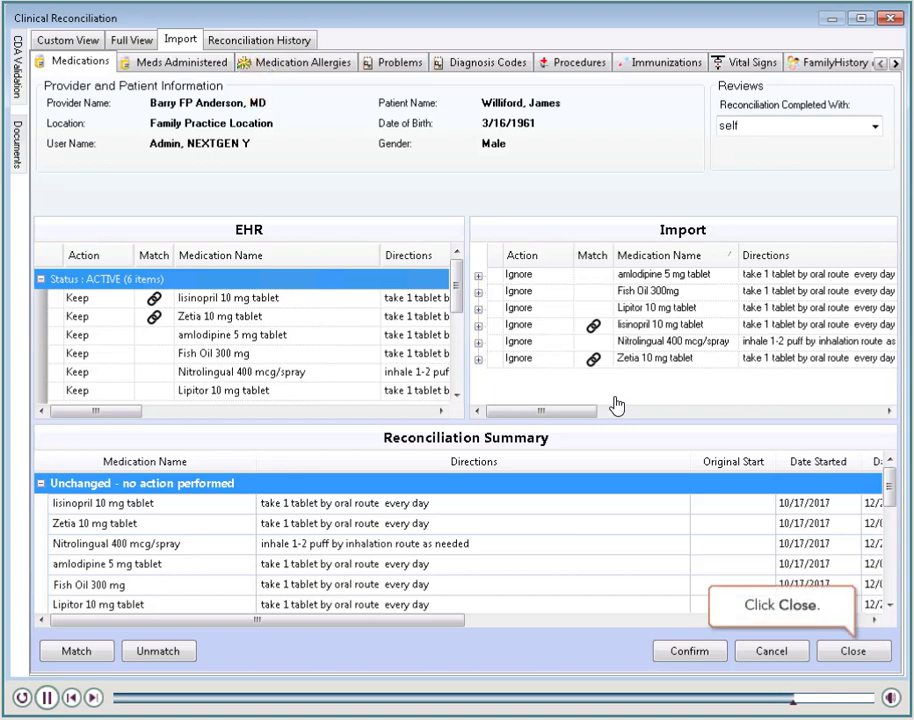
Step: Close the Clinical Reconciliation window and open the patient's medication module
click(856, 655)
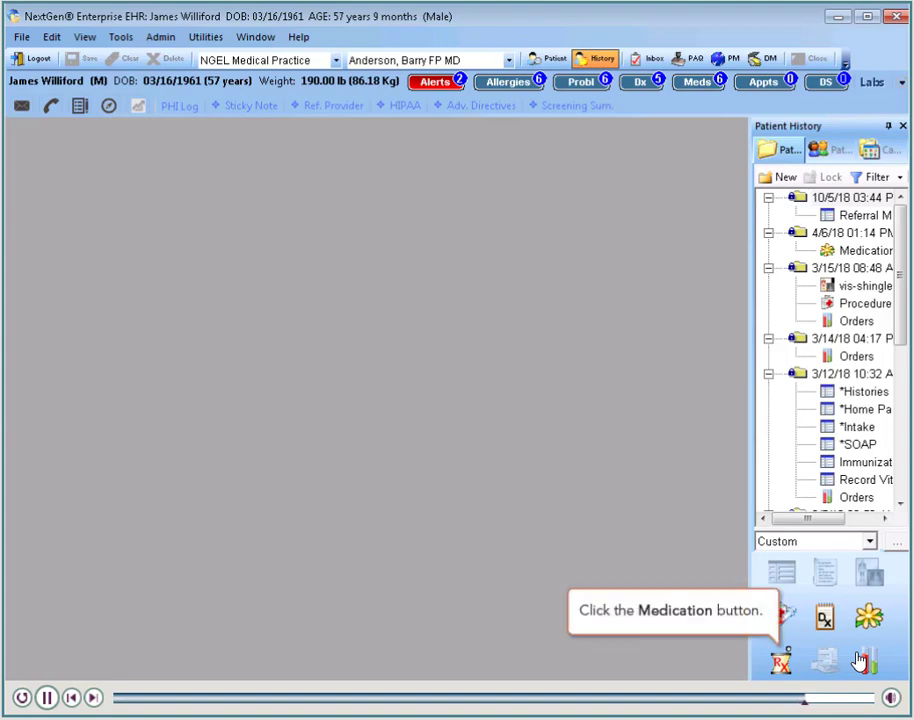
click(785, 666)
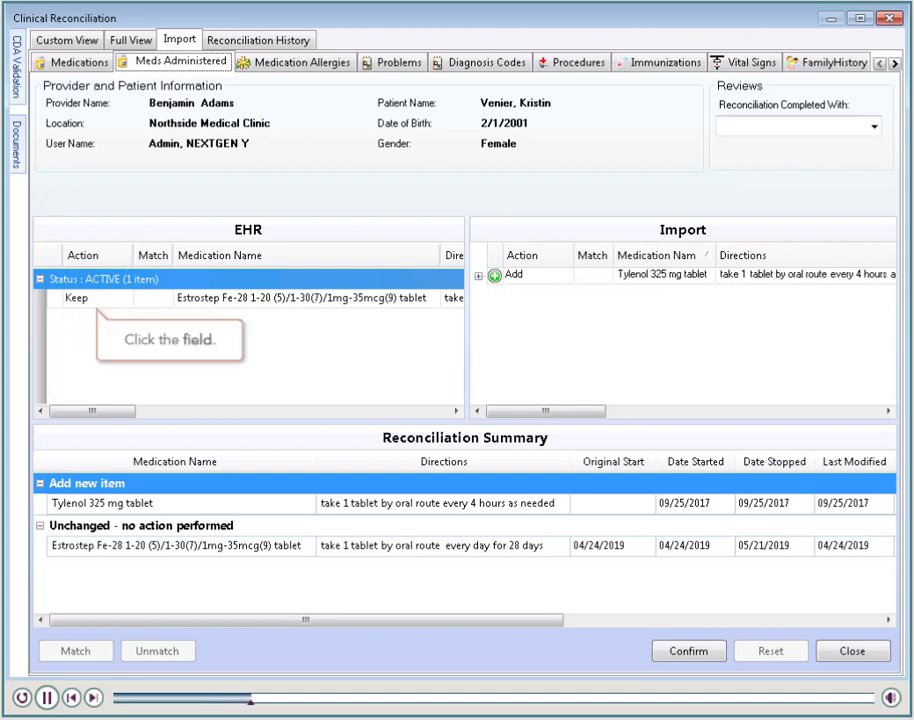
Step: Set the action for the EHR medication Estrostep Fe-28 under Meds Administered to Keep
click(89, 300)
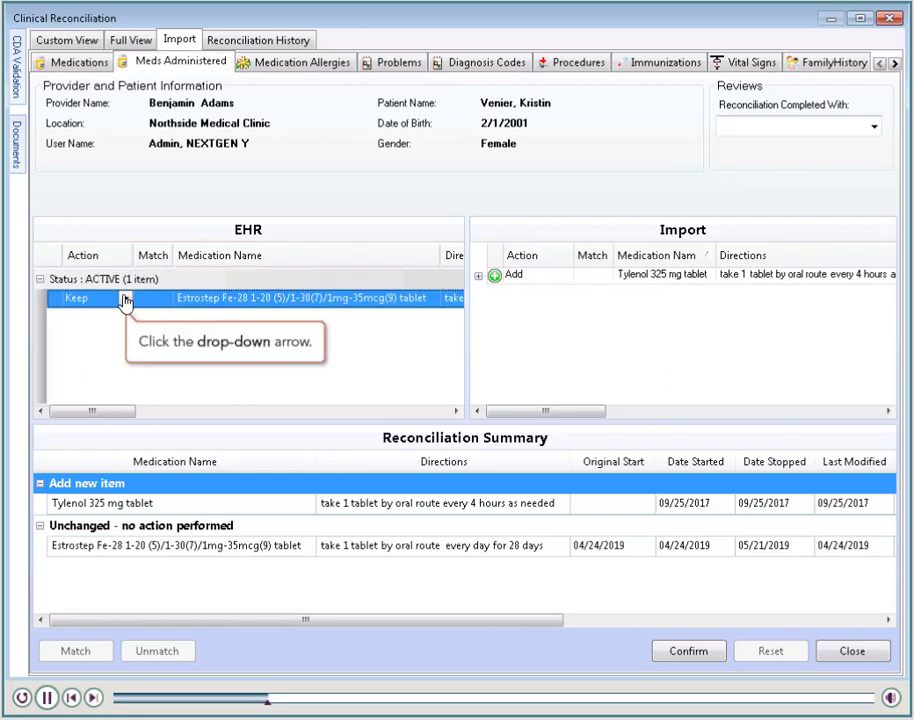
click(125, 299)
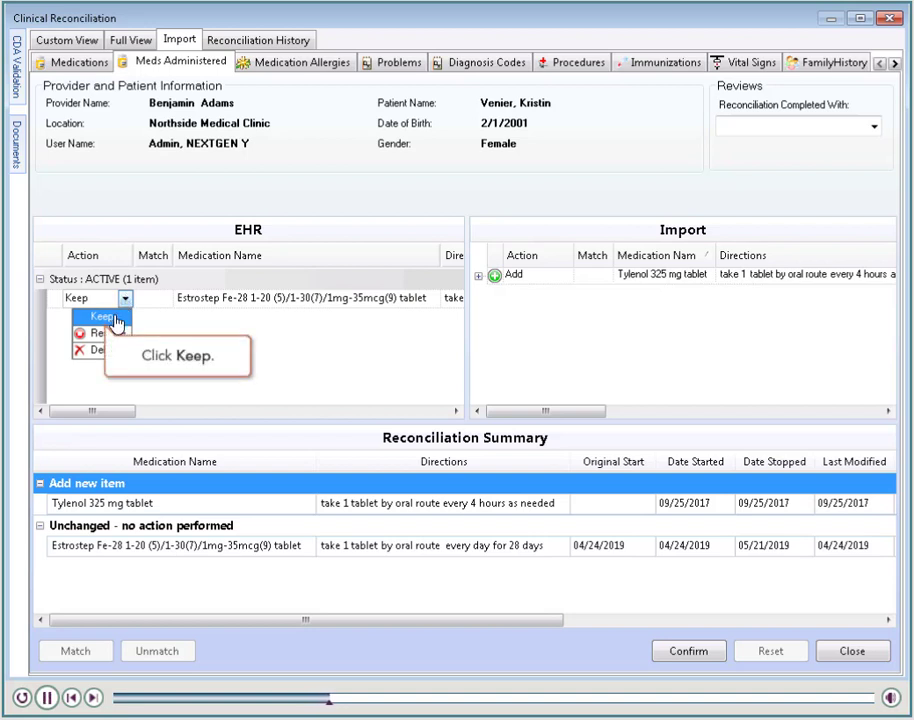
click(104, 317)
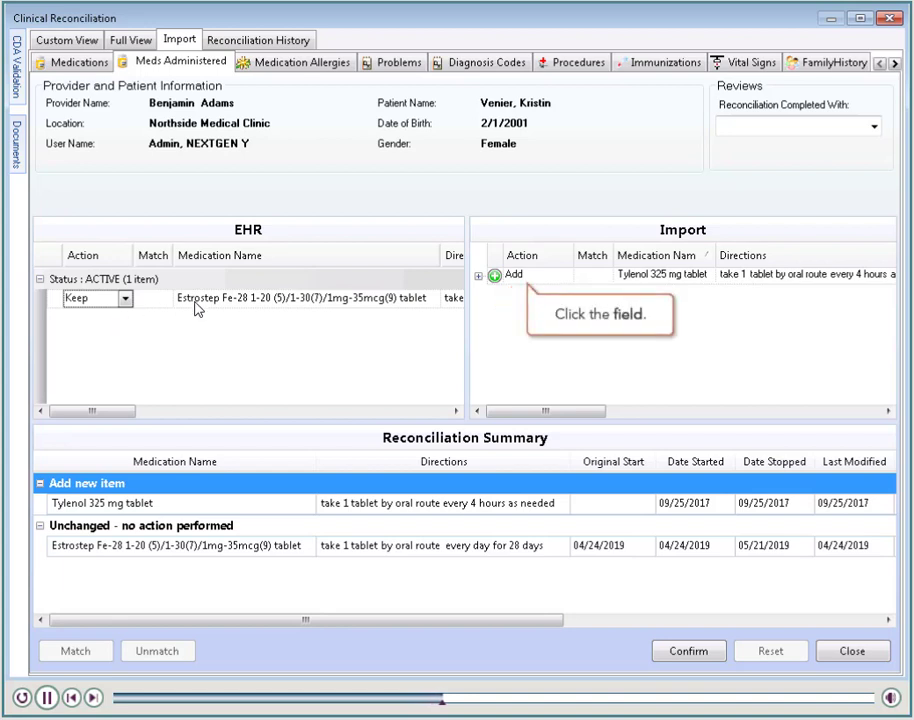
Step: Set the action for the imported Tylenol 325 mg tablet under Meds Administered to Add
click(528, 280)
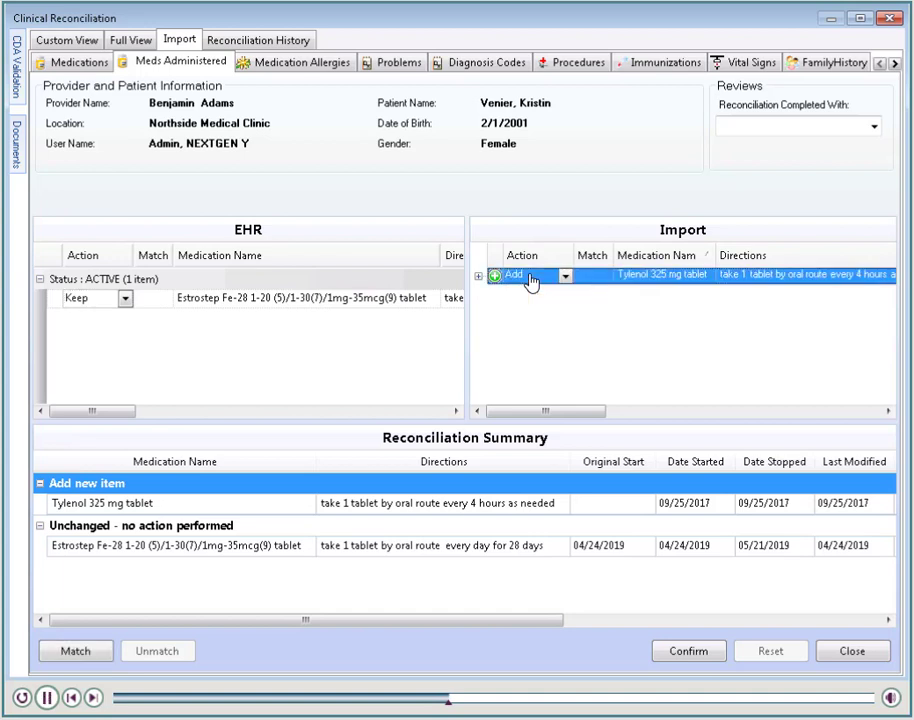
click(566, 280)
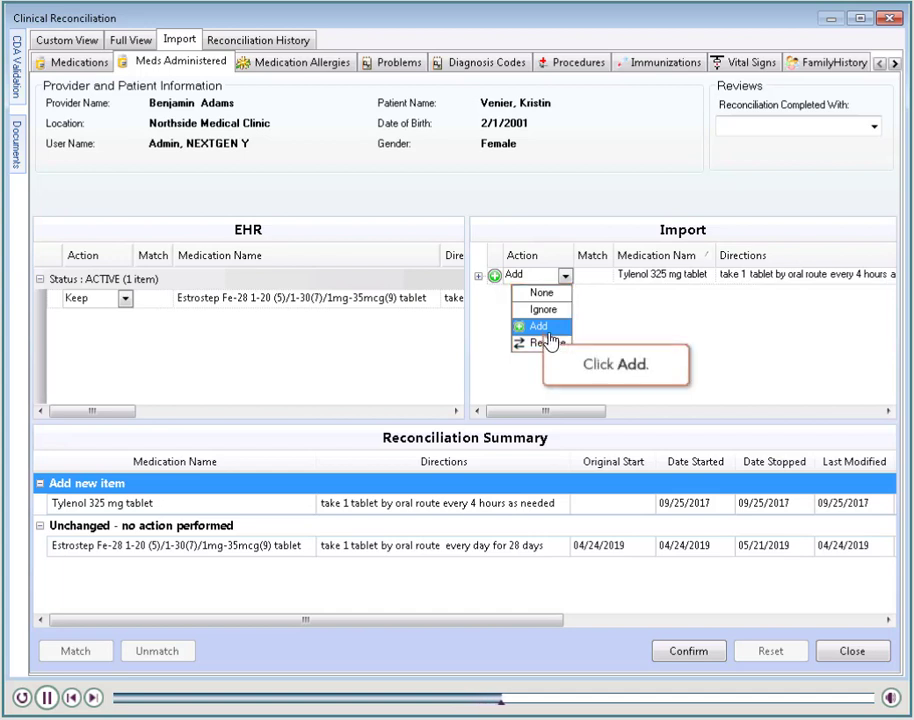
click(539, 327)
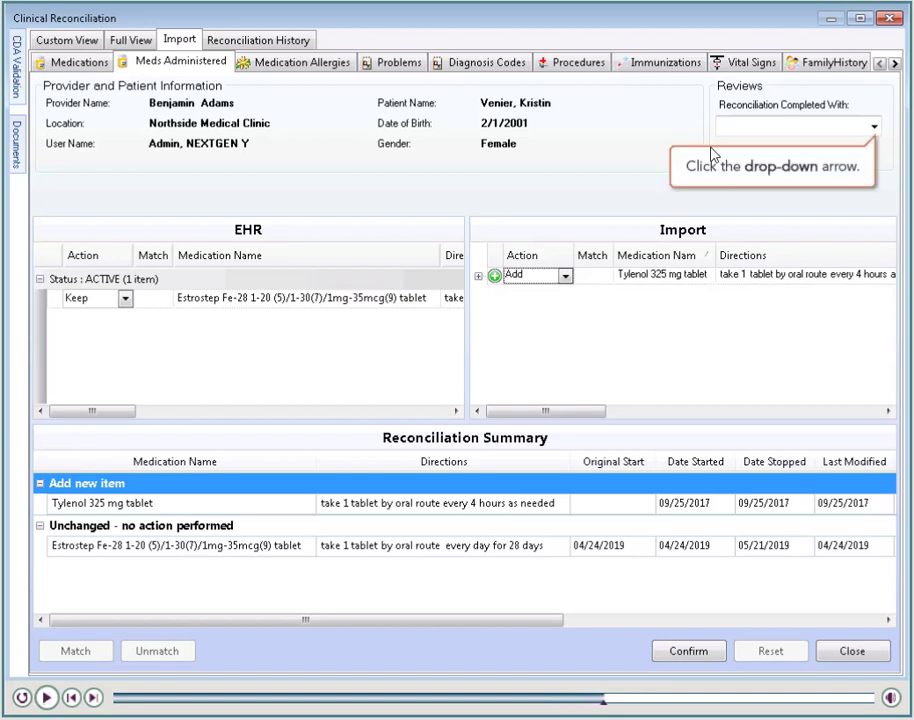
Step: Record the Meds Administered reconciliation as completed with self and confirm the changes
click(872, 132)
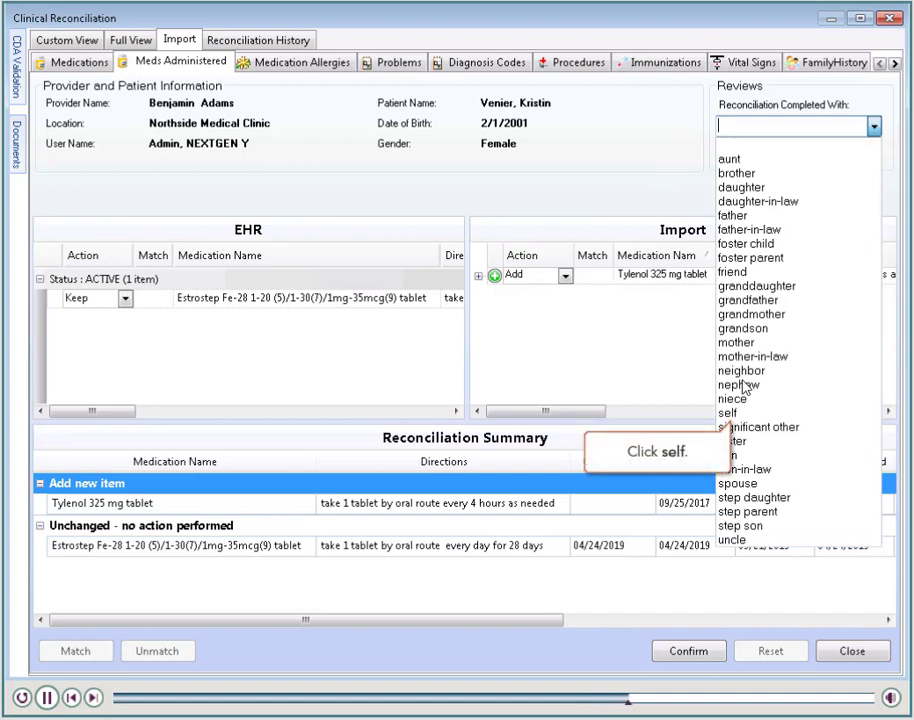
click(727, 413)
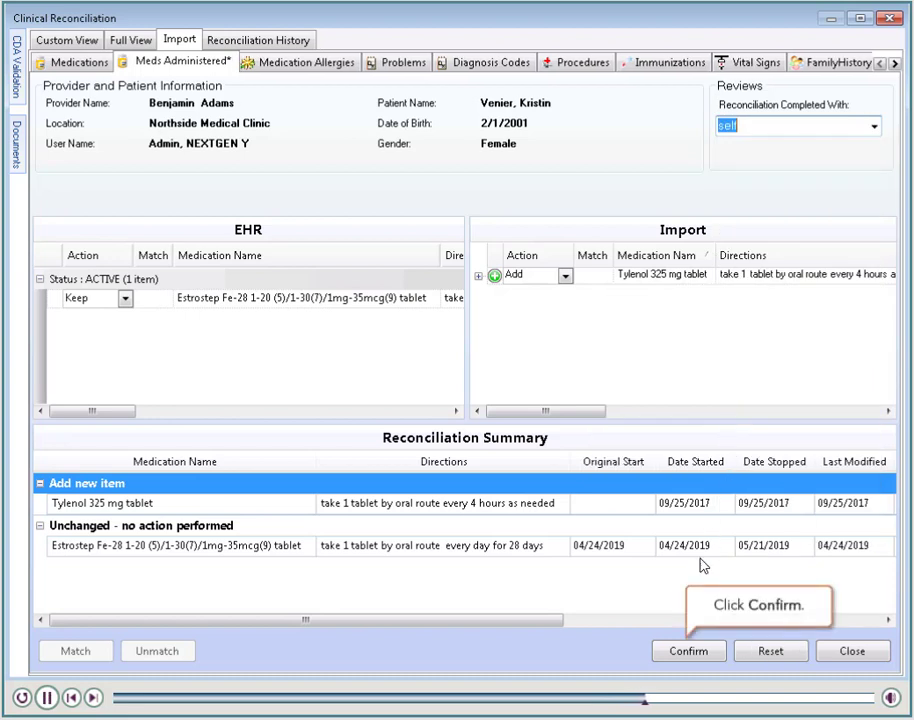
click(686, 651)
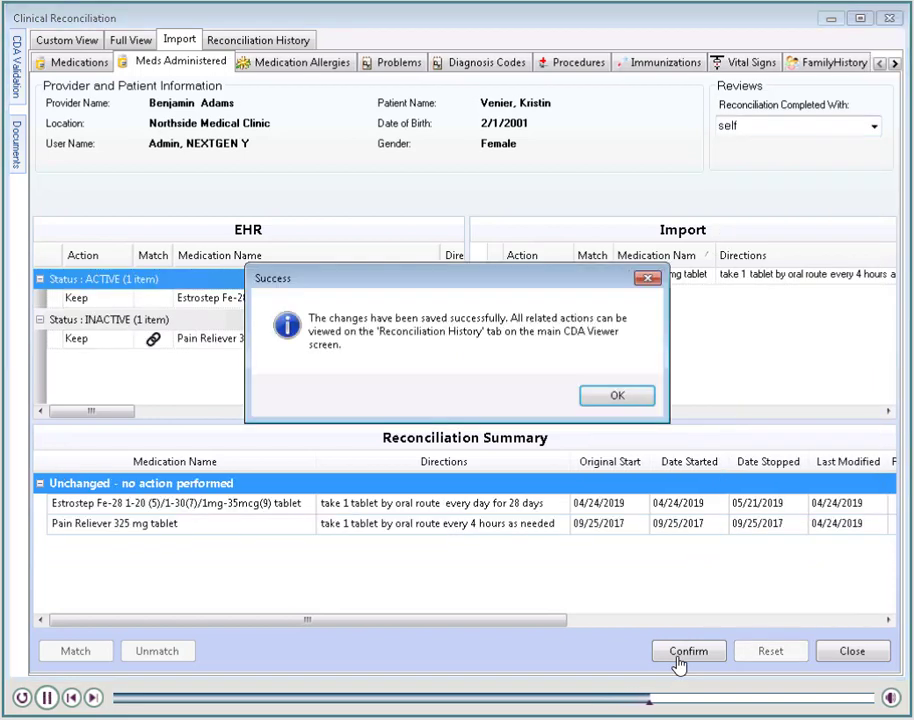
click(617, 397)
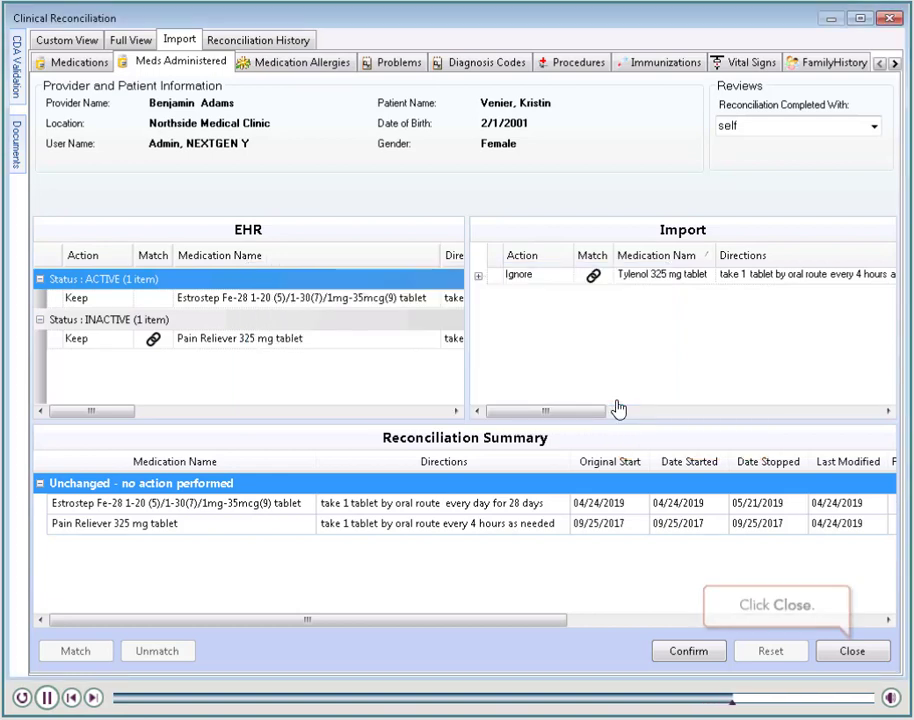
Step: Close the Clinical Reconciliation window, open the patient's medication module and show its additional commands, including Reconcile
click(848, 651)
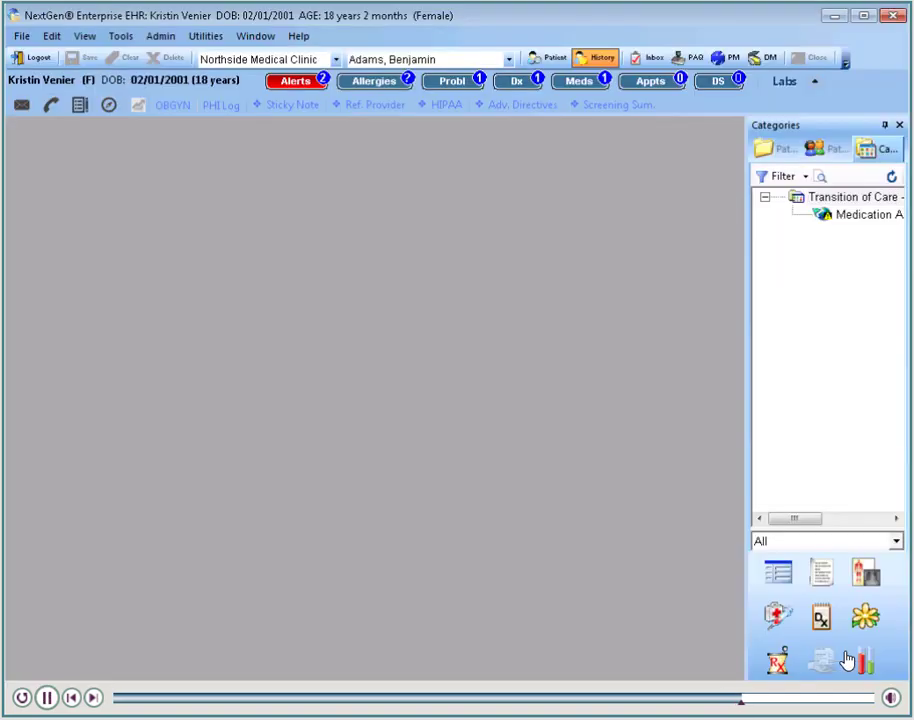
click(779, 662)
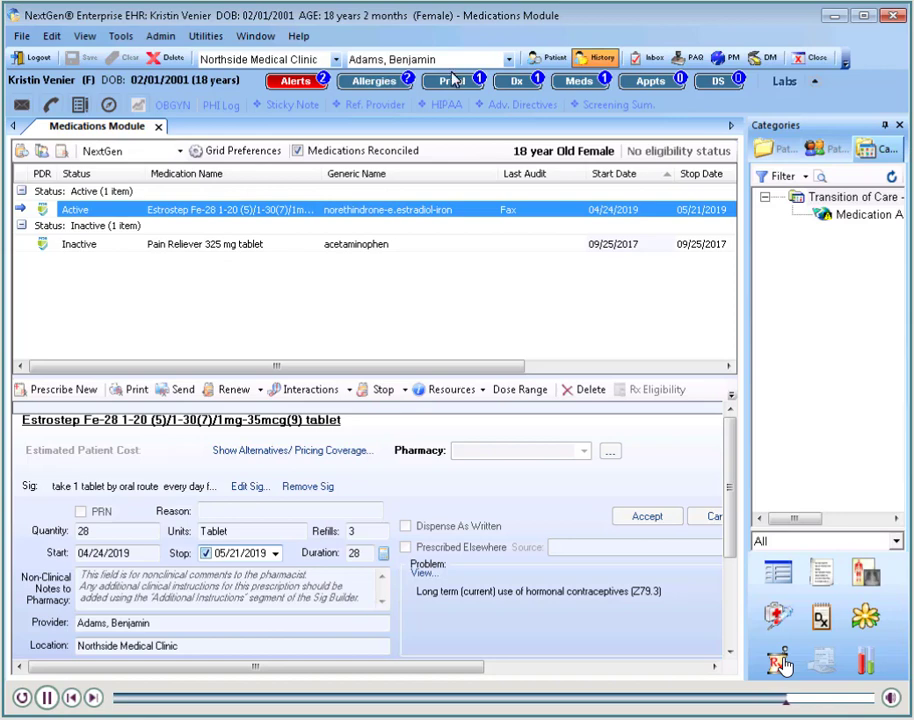
click(731, 395)
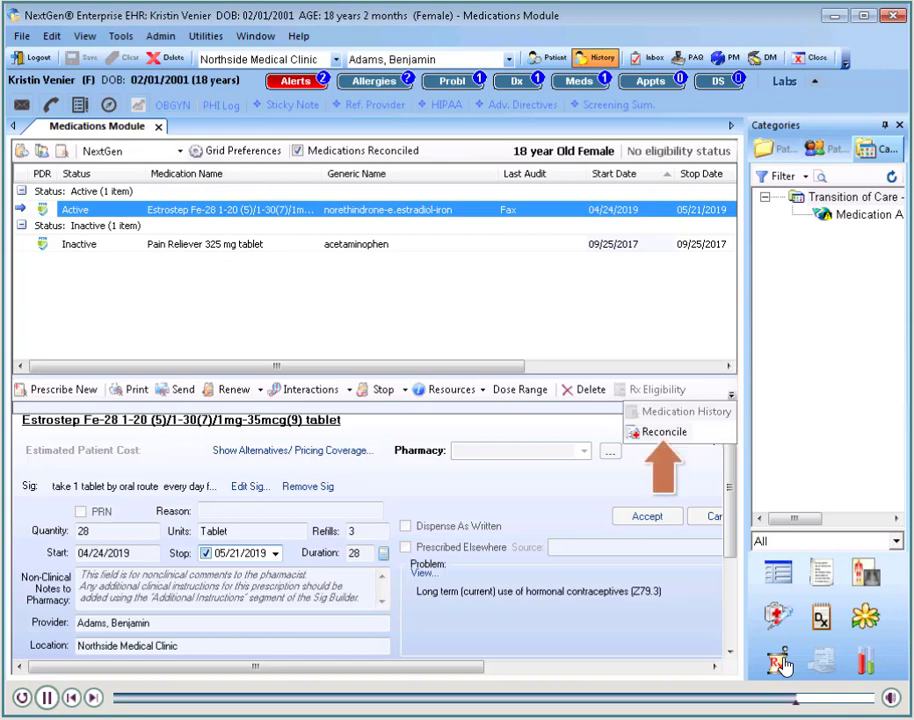